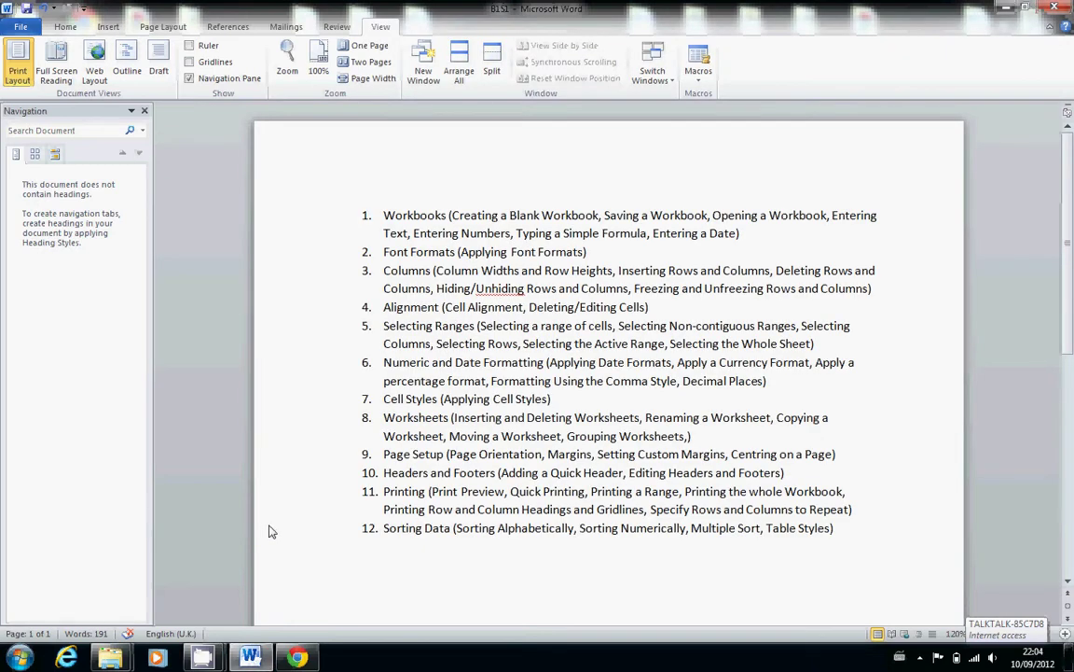
Step: Highlight the Font Formats topic in the list, and open the B1S1-1 workbook from the Spreadsheet book 1 videos folder in Excel
left_click(598, 254)
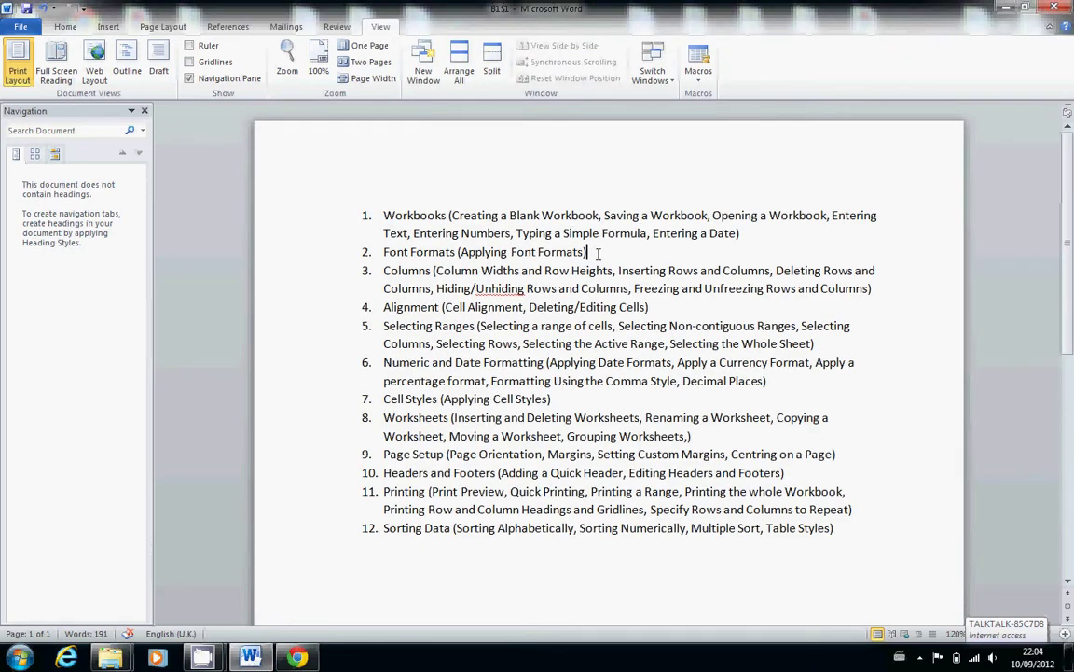
left_click_drag(598, 254, 383, 251)
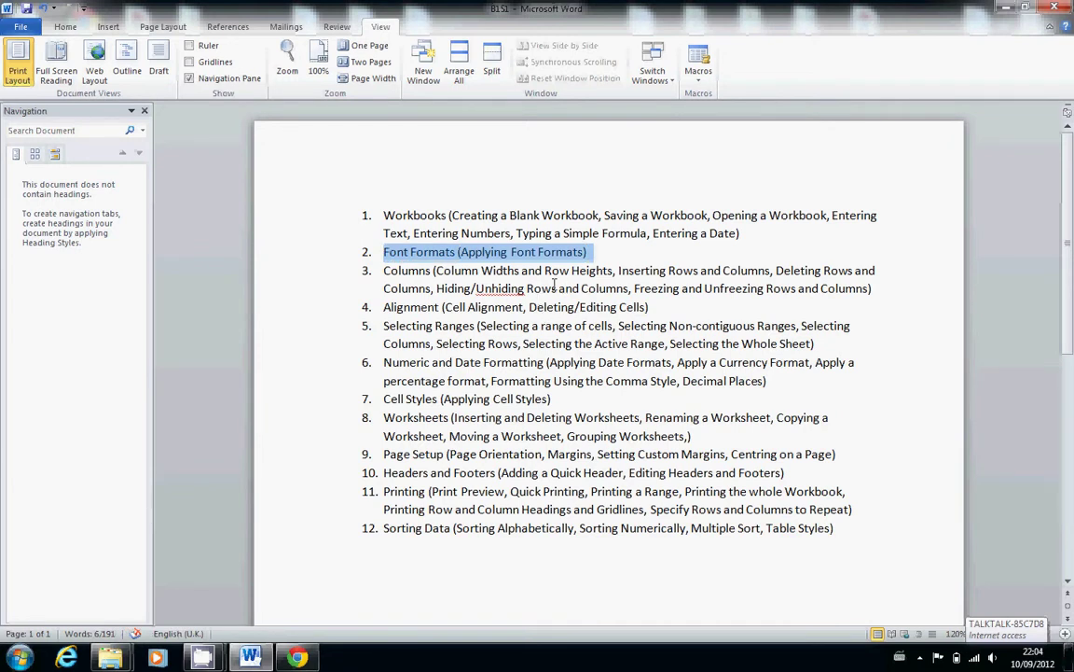
left_click(111, 658)
left_click(280, 564)
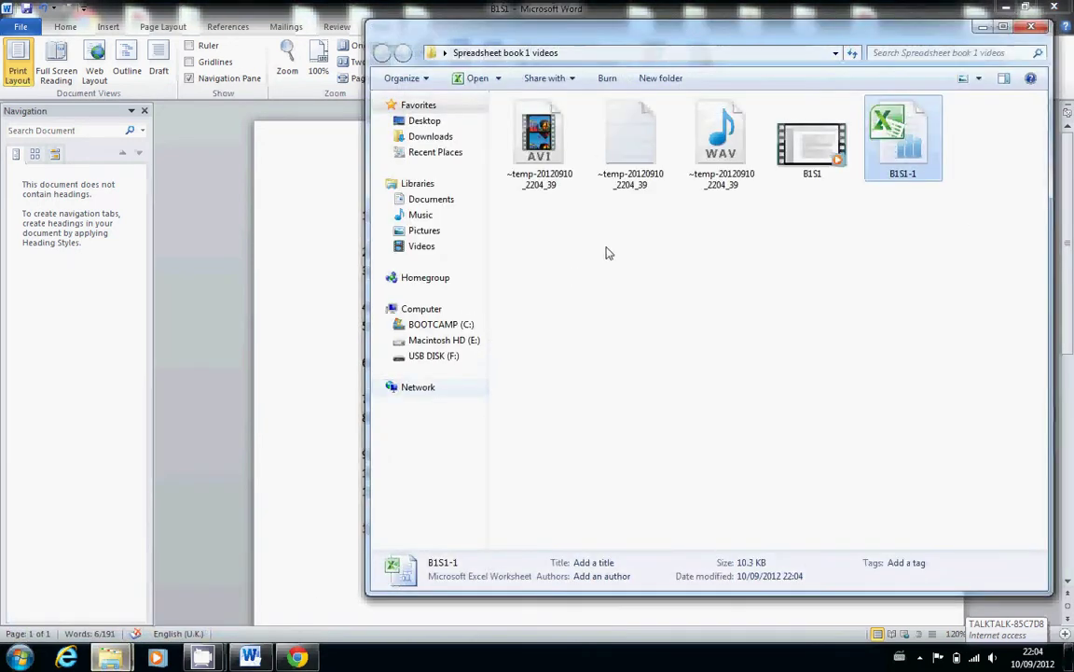
double_click(923, 135)
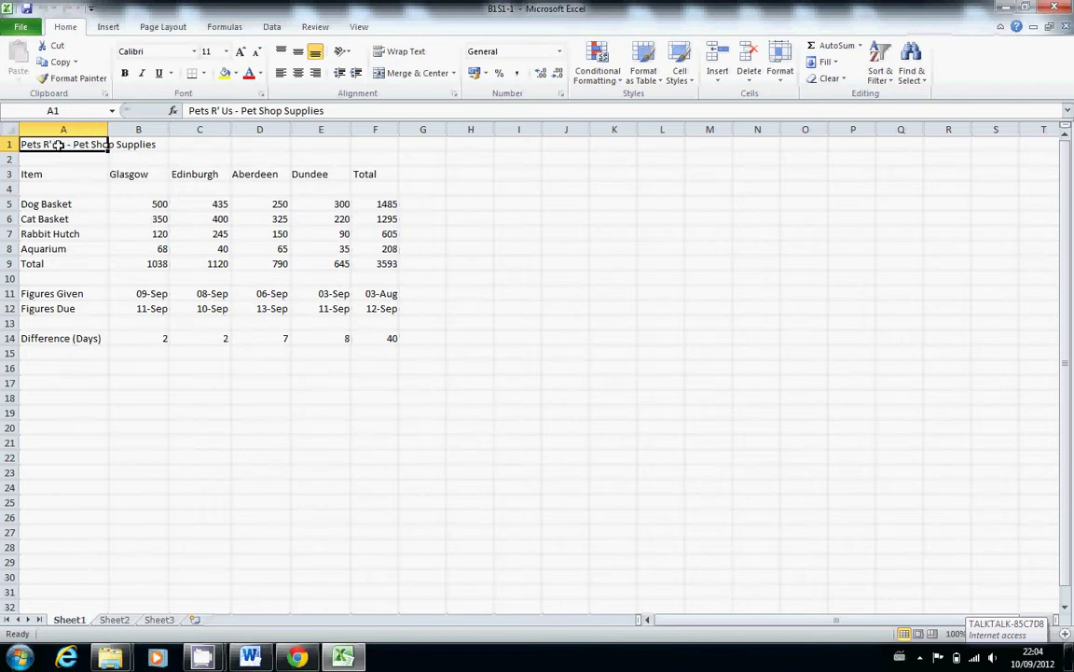
Step: Format the title in cell A1 as bold Arial Black at size 18
left_click(124, 74)
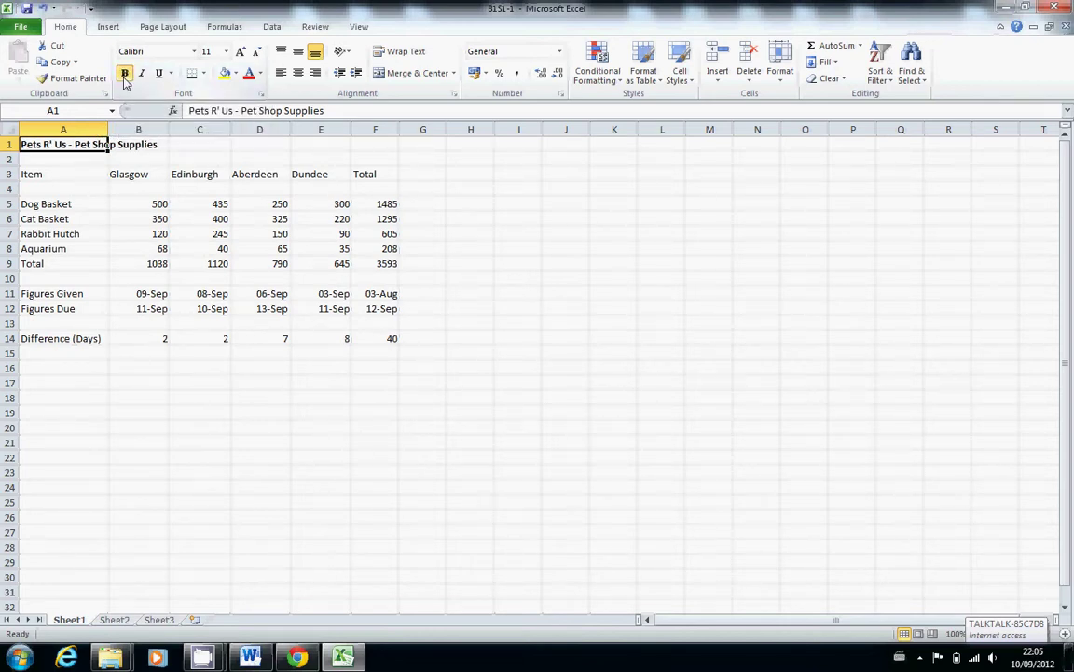
left_click(193, 52)
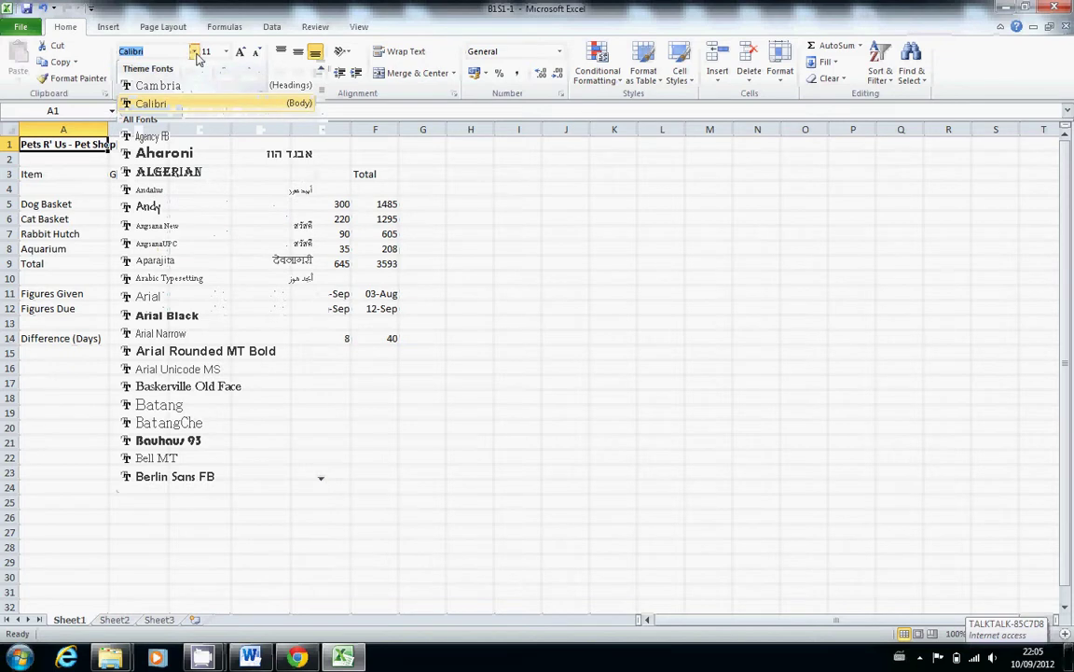
left_click(163, 318)
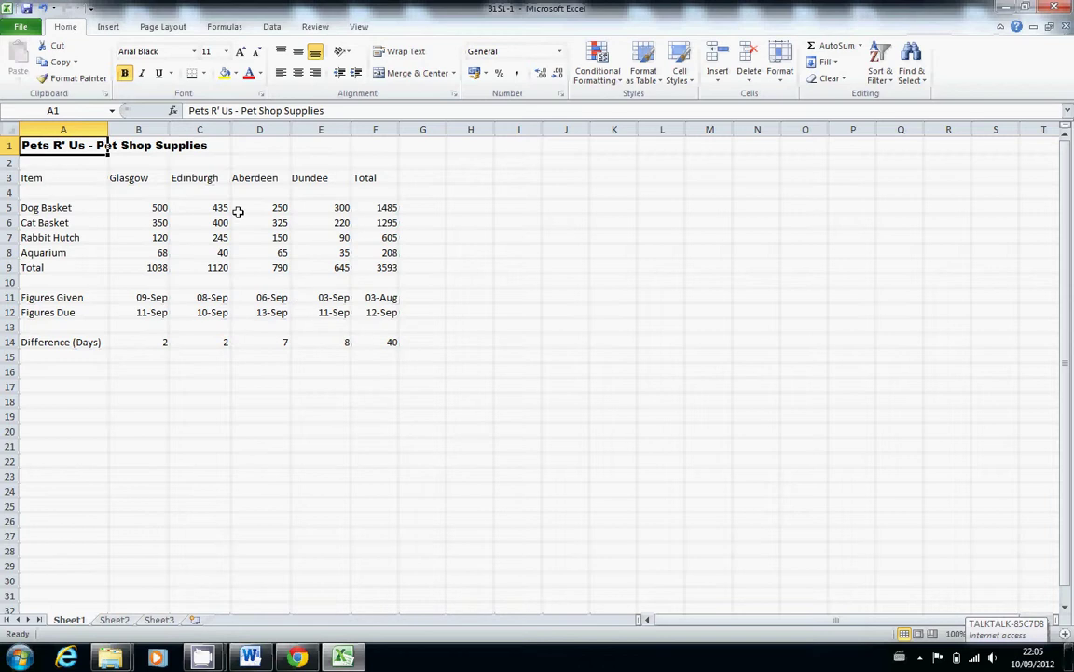
left_click(226, 51)
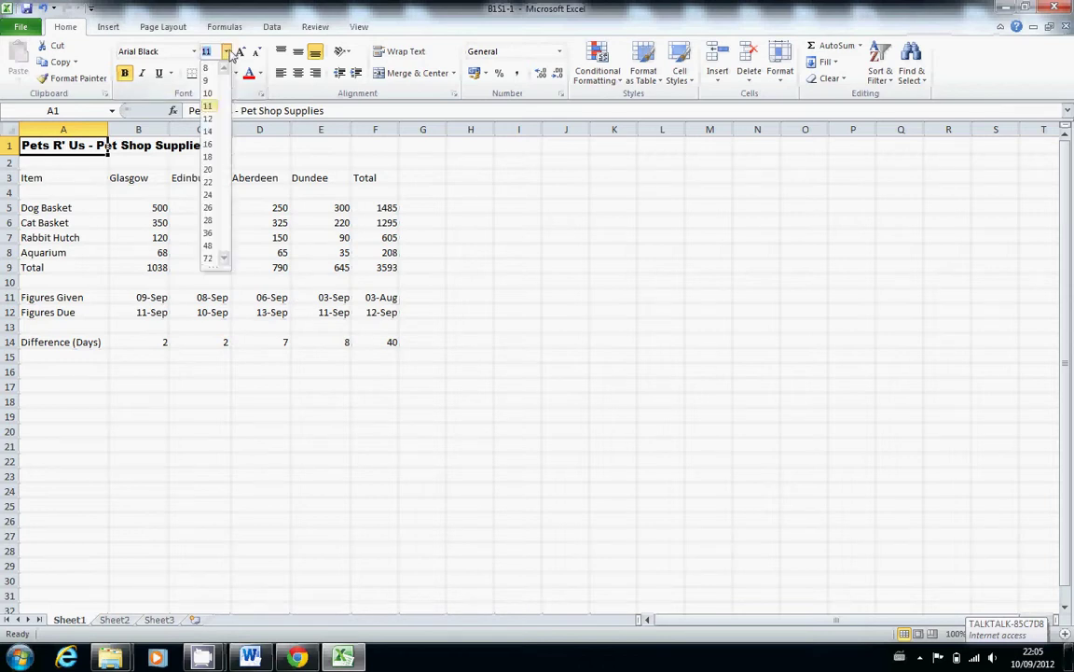
left_click(208, 155)
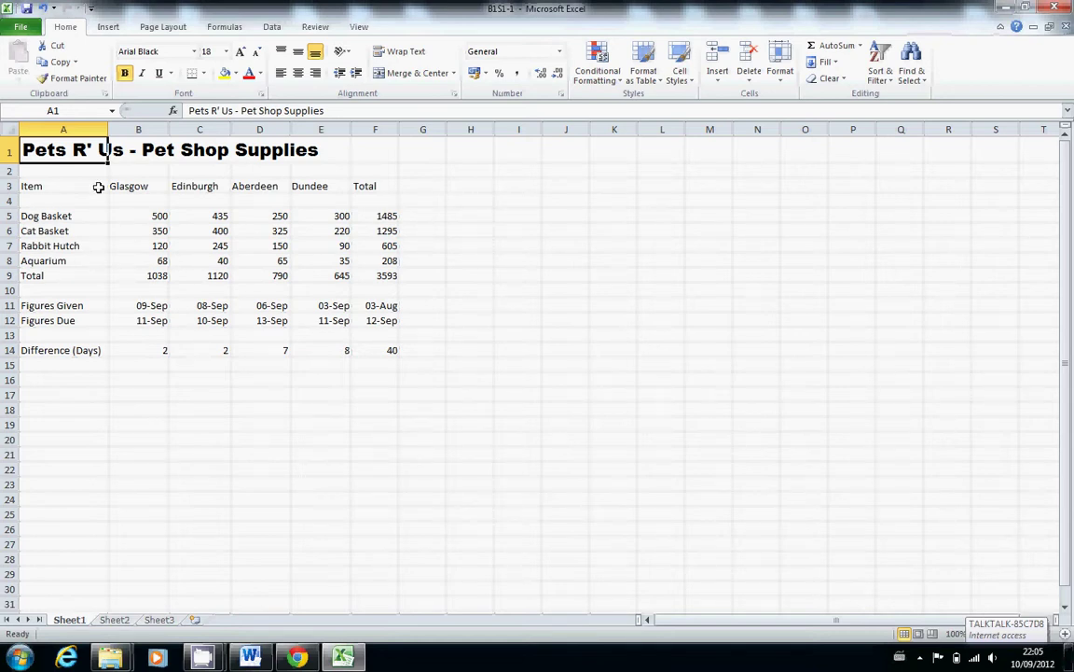
Step: Set the font size of the four city headings in B3:E3 to 12
left_click(127, 187)
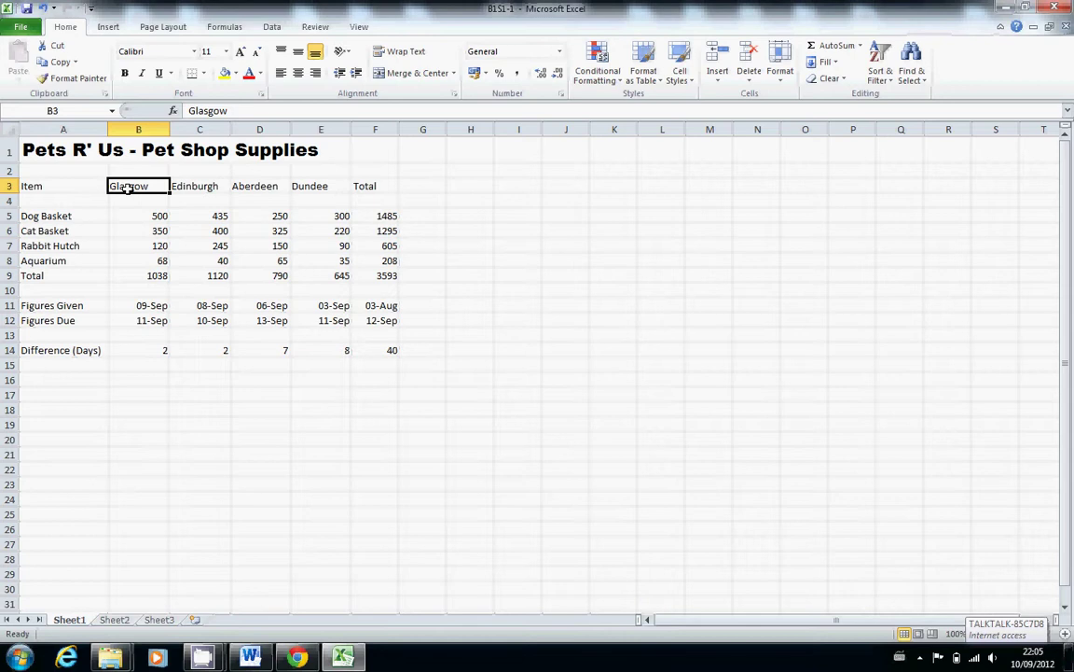
left_click(328, 185, "shift")
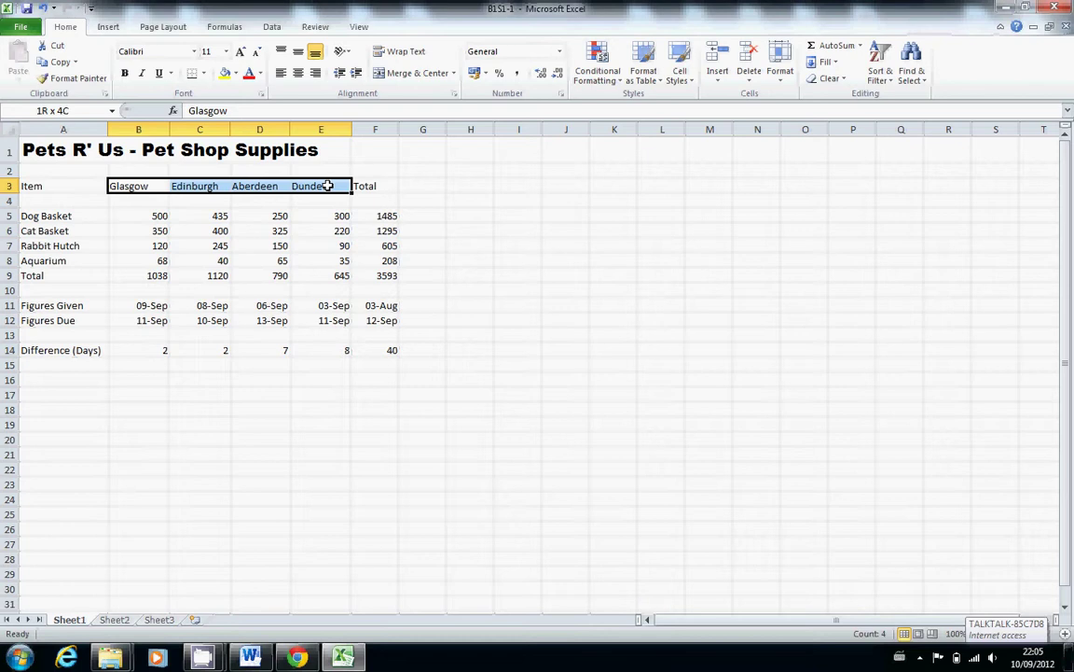
left_click(518, 215)
left_click(144, 187)
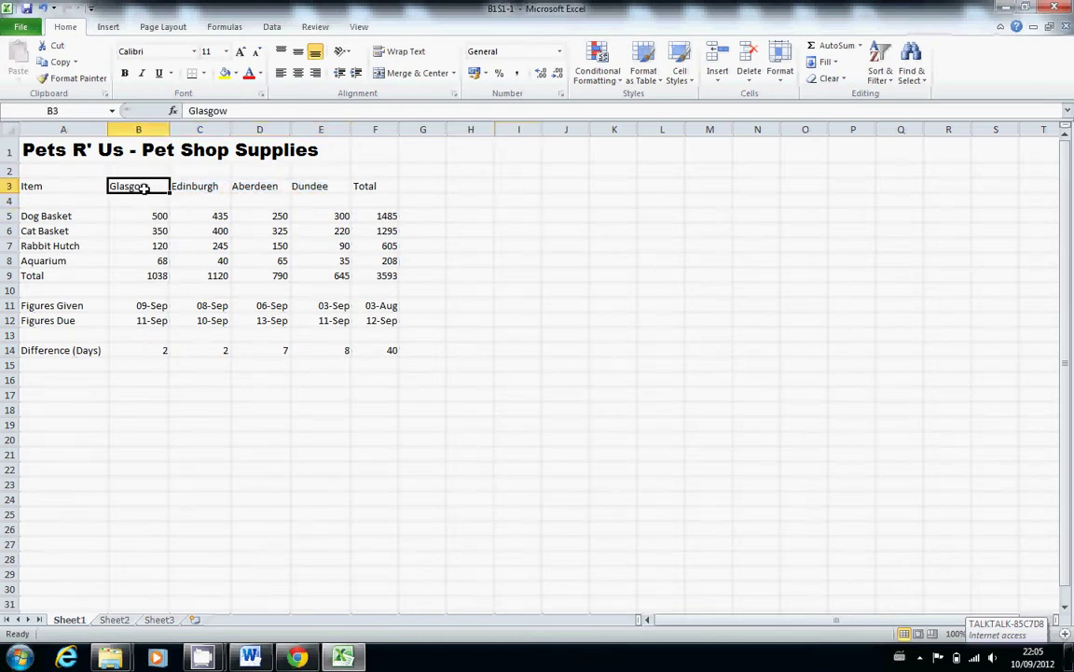
left_click(328, 185, "shift")
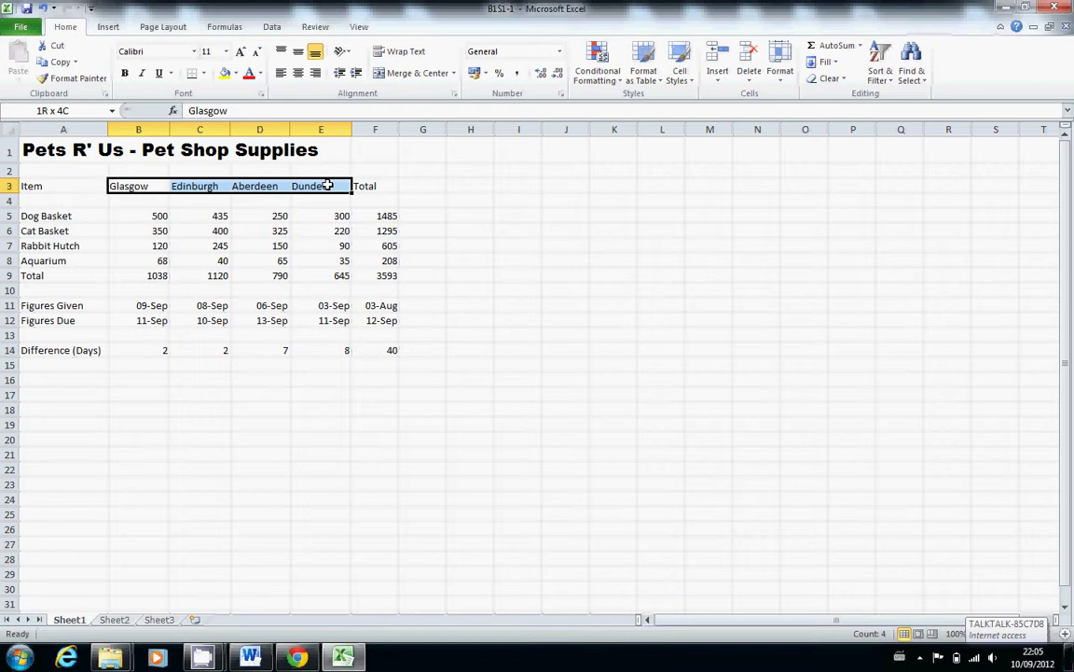
left_click(227, 52)
left_click(207, 118)
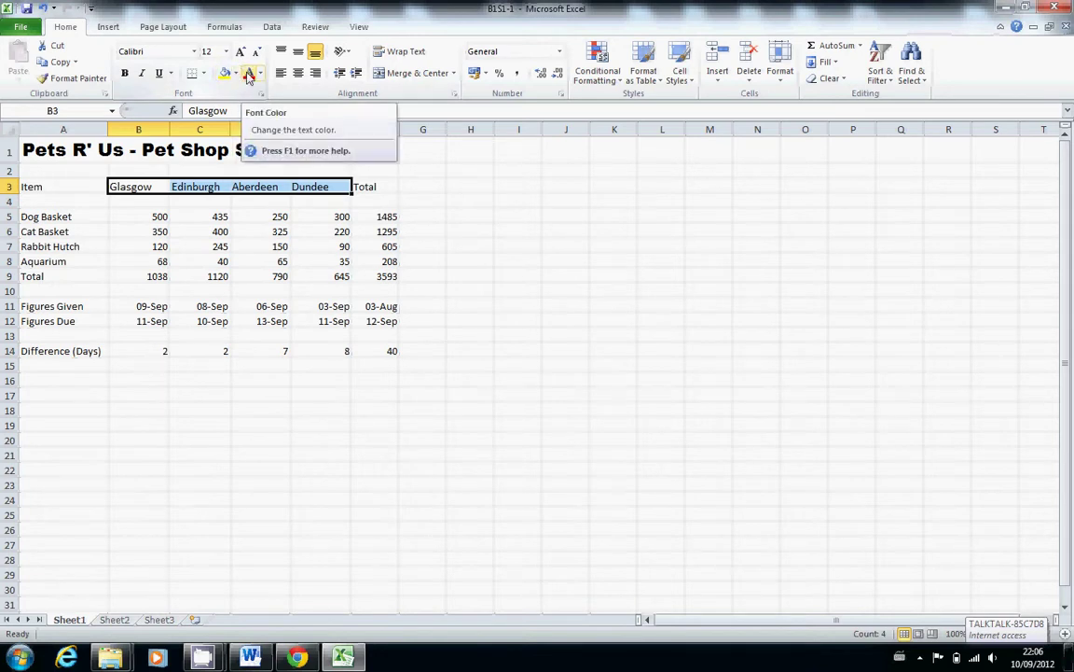
Step: Change the font colour of the city headings in B3:E3 to dark blue
left_click(260, 73)
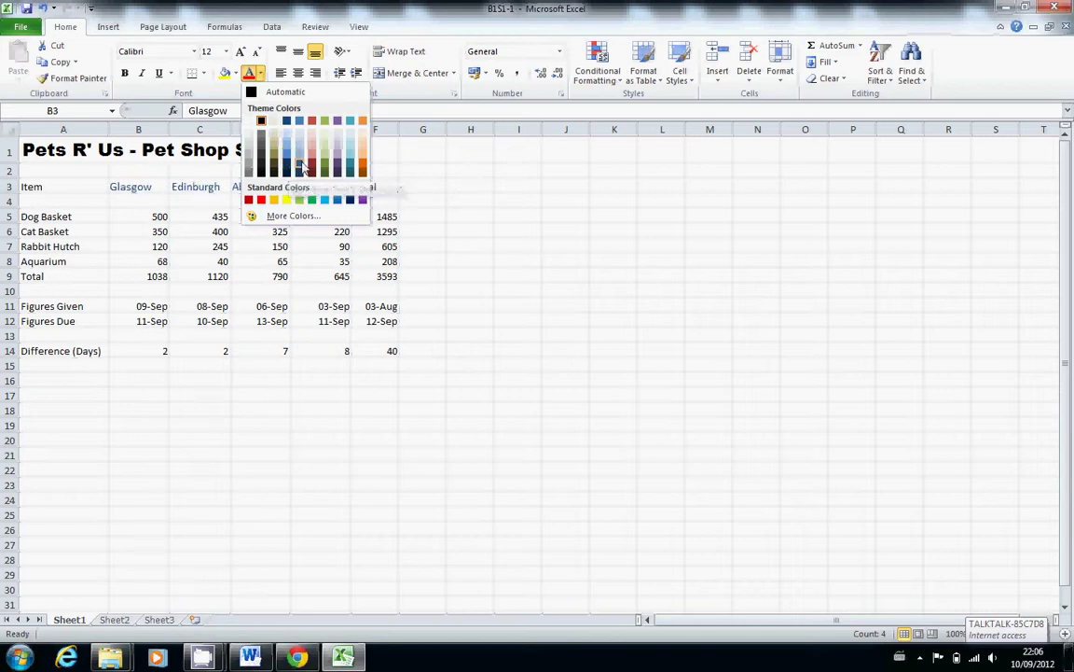
left_click(290, 167)
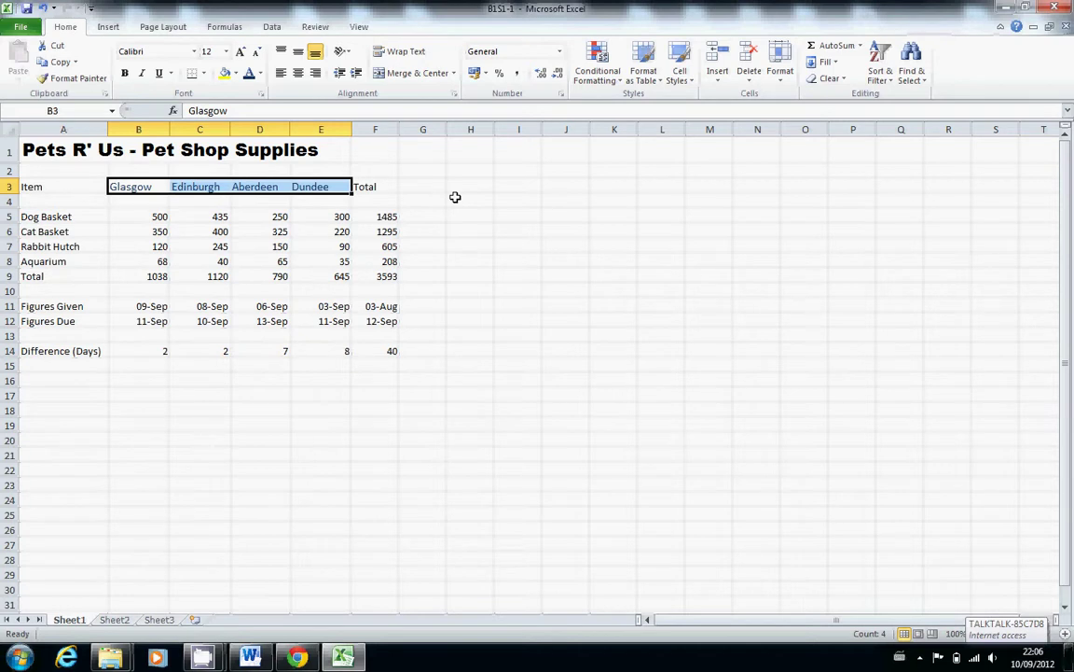
left_click(557, 245)
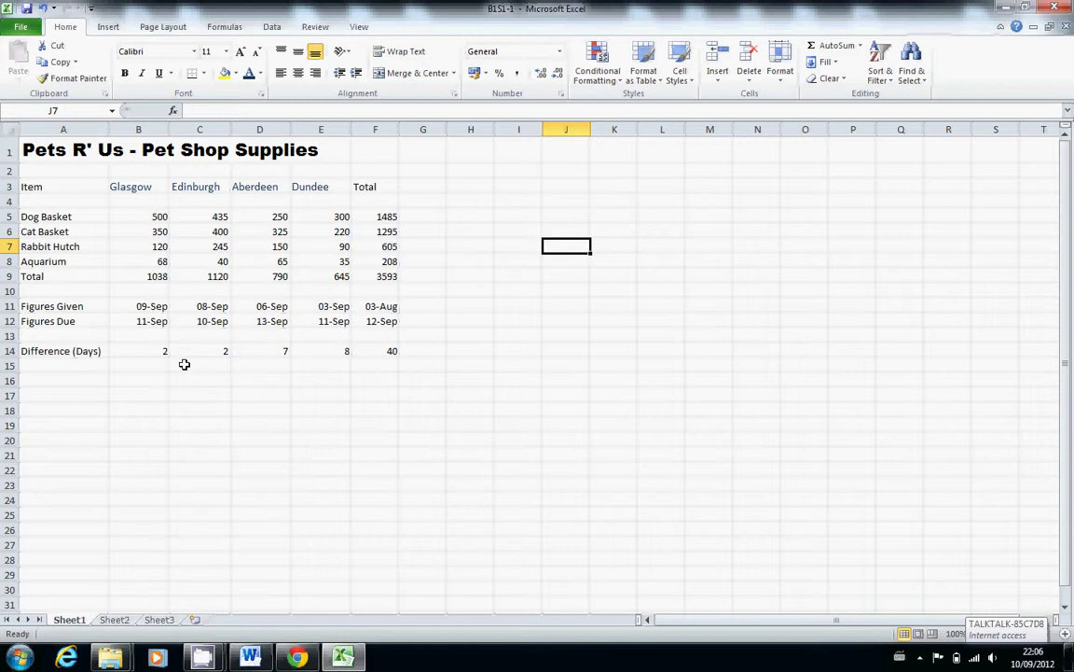
Step: Make the Difference (Days) values in B14:E14 bold
left_click(151, 350)
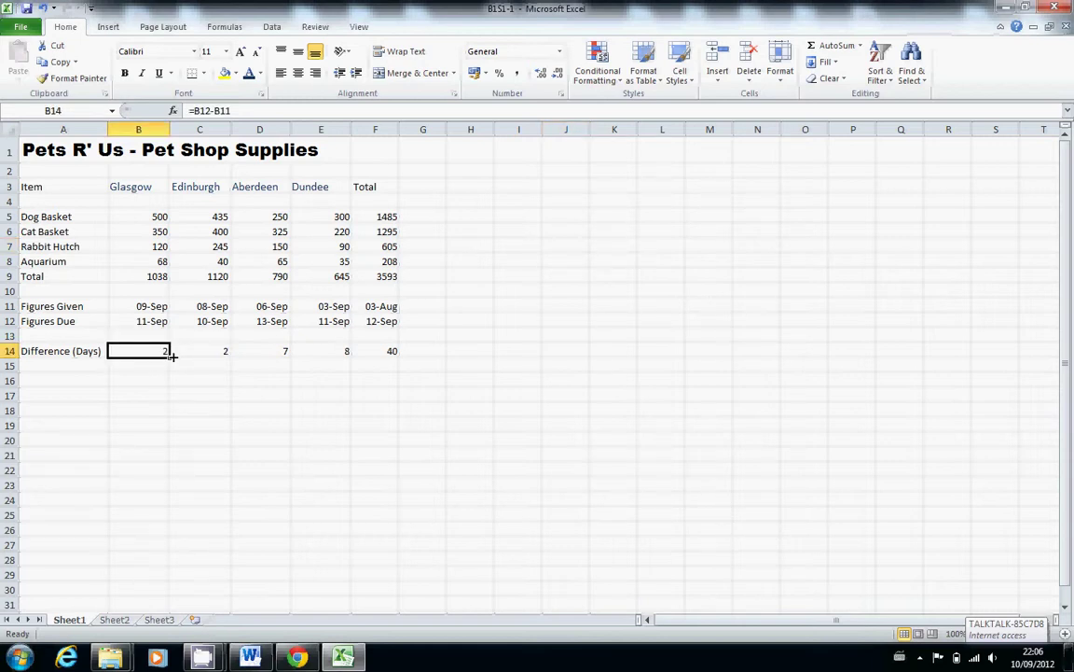
left_click(322, 351, "shift")
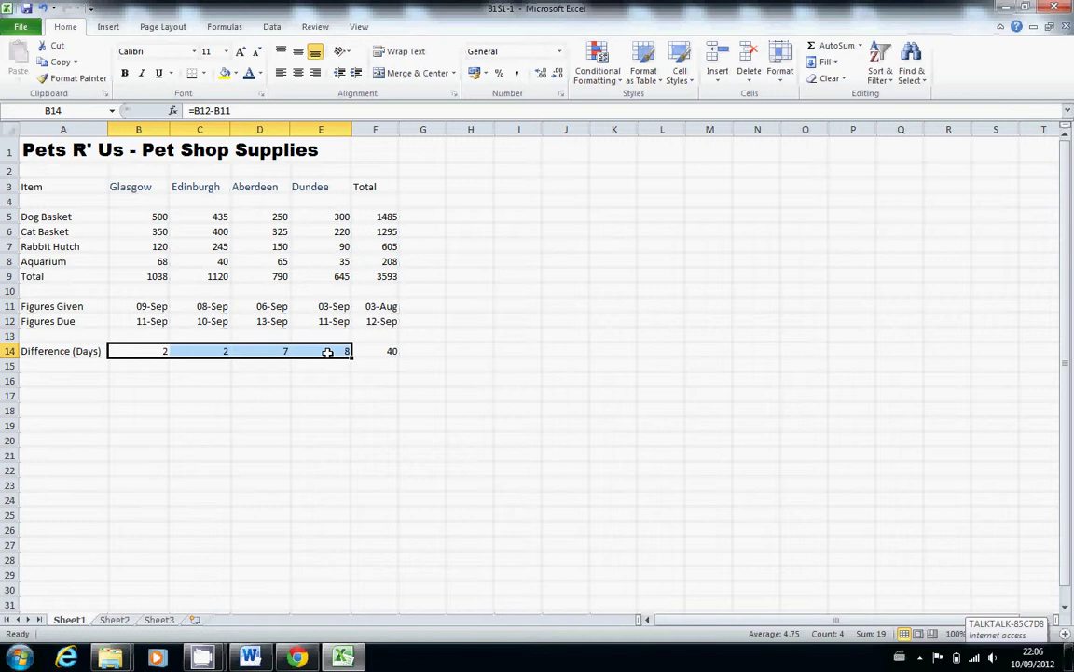
left_click(124, 73)
left_click(236, 74)
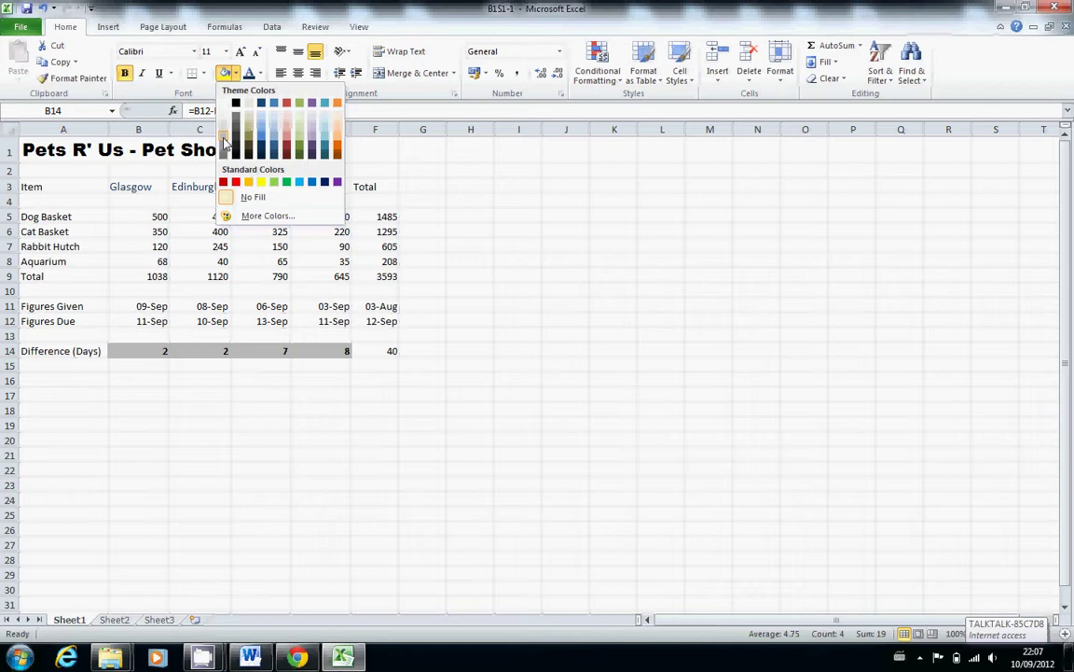
left_click(266, 216)
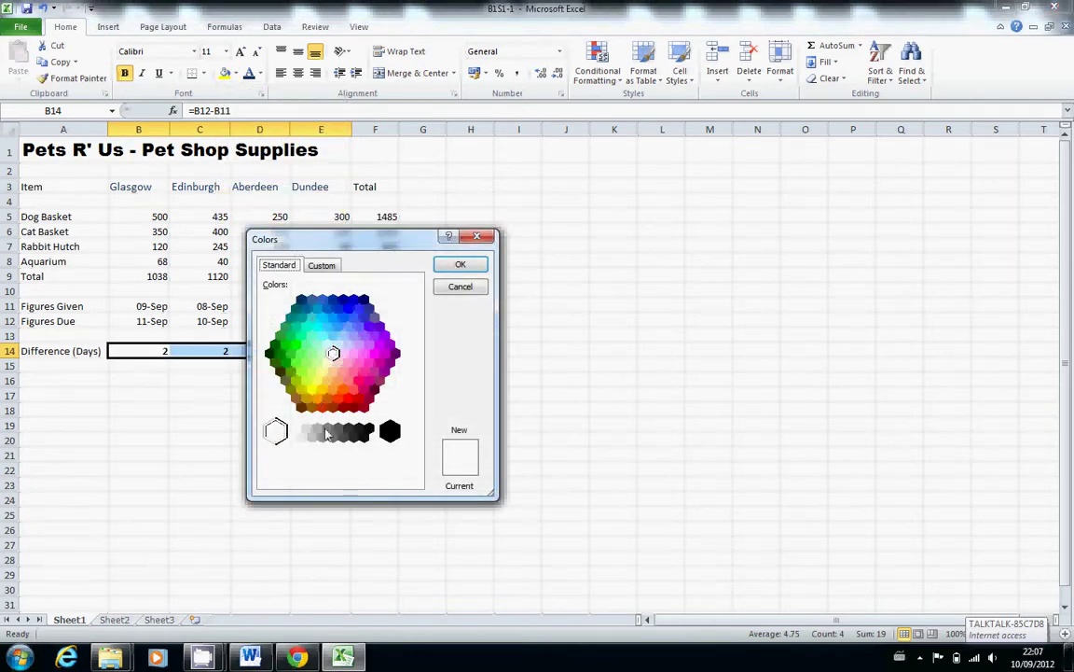
left_click(460, 286)
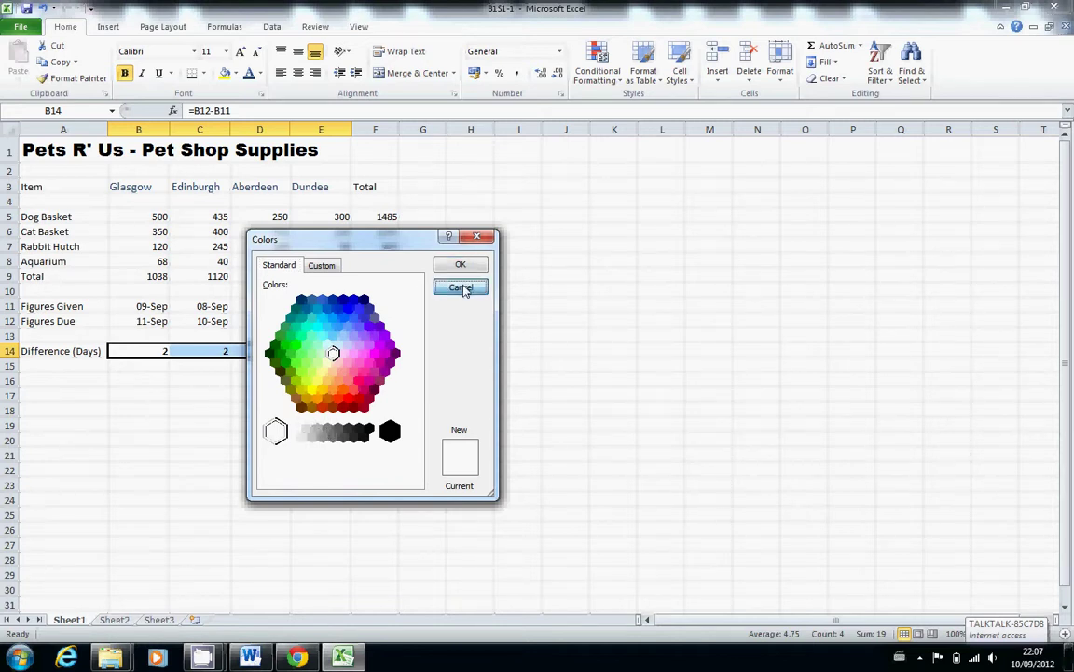
Step: Fill the Difference (Days) cells B14:E14 with light grey
left_click(236, 74)
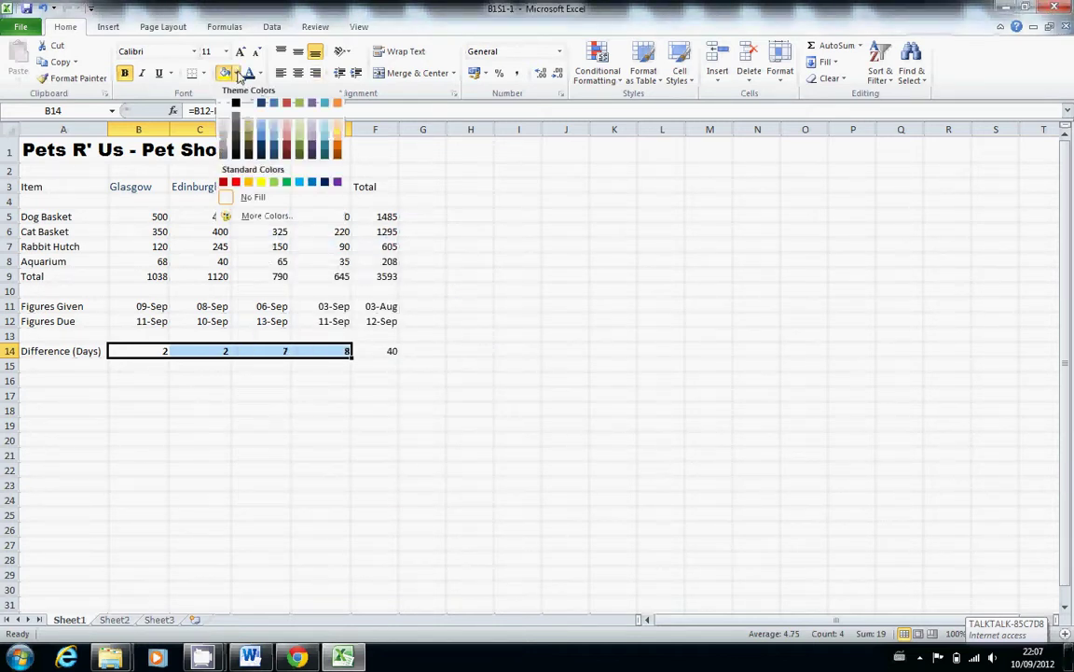
left_click(222, 122)
left_click(466, 353)
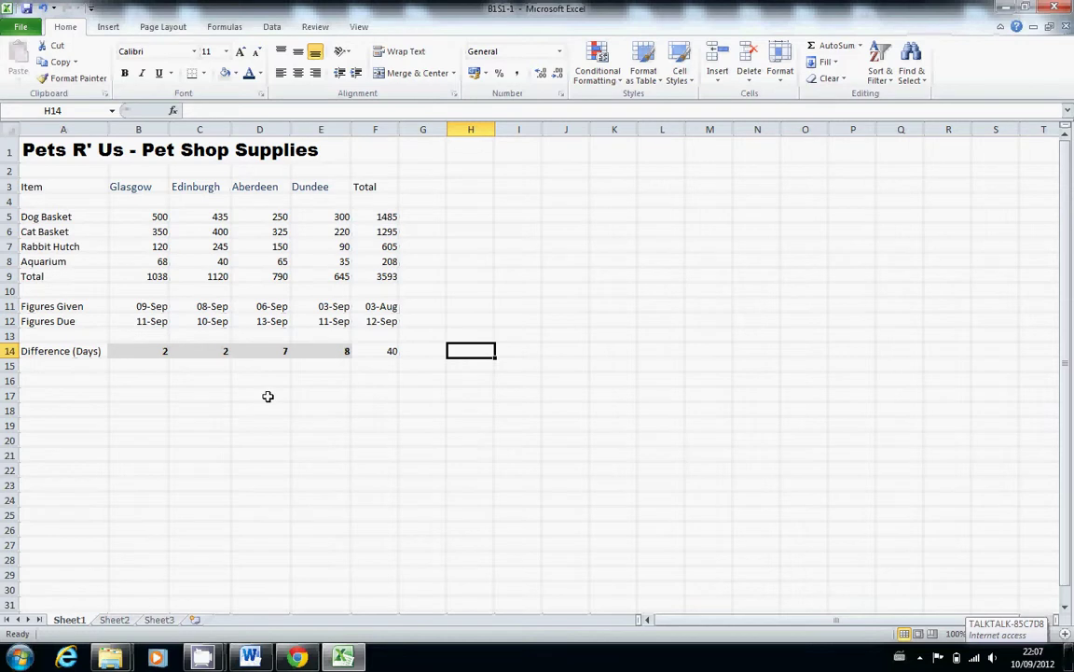
Step: Add a Thick Box Border around the city totals in B9:E9
left_click(155, 277)
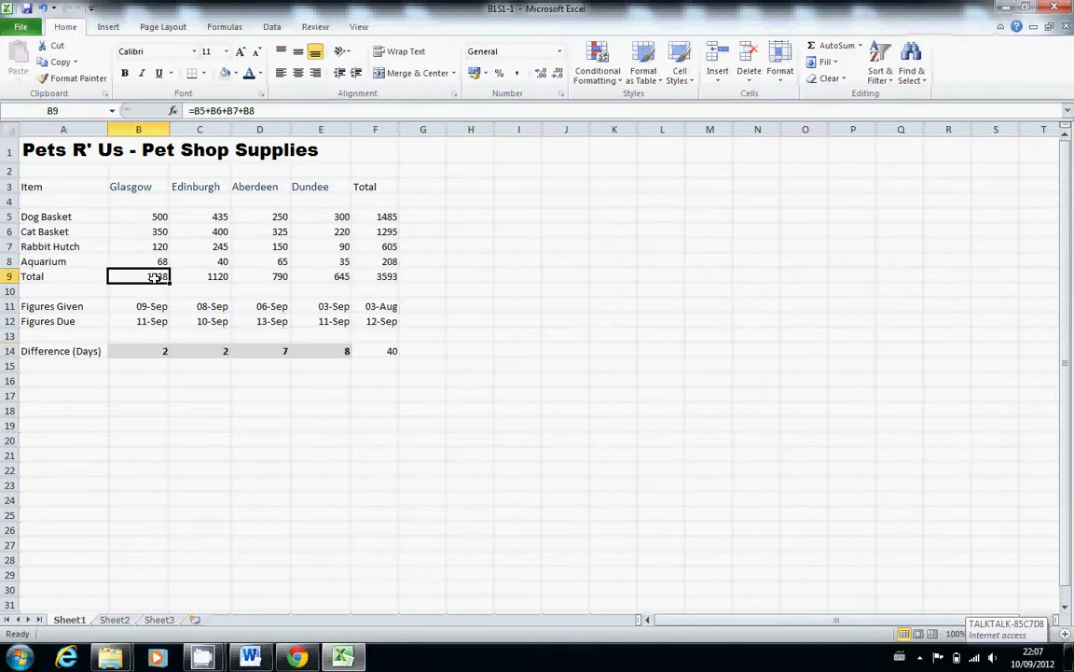
left_click_drag(155, 277, 340, 277)
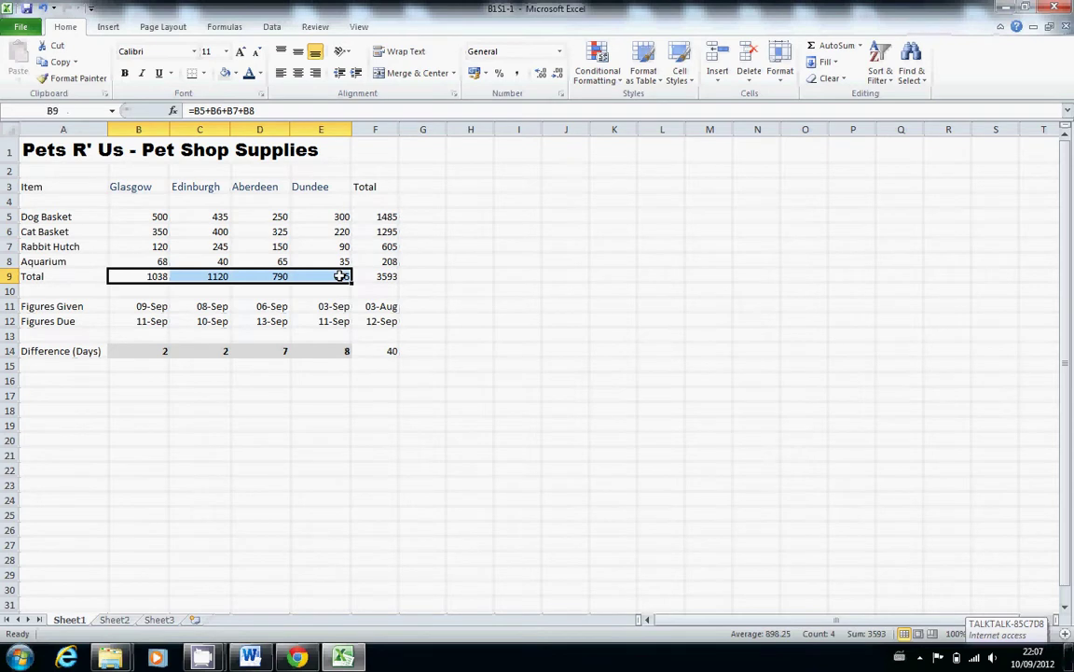
left_click(206, 75)
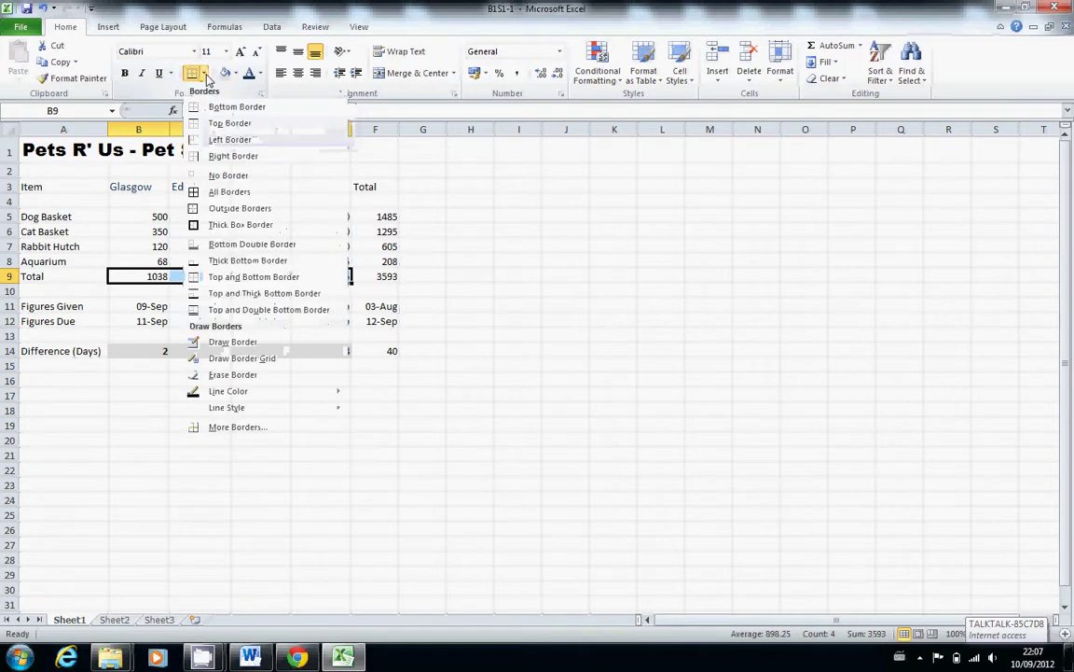
left_click(227, 224)
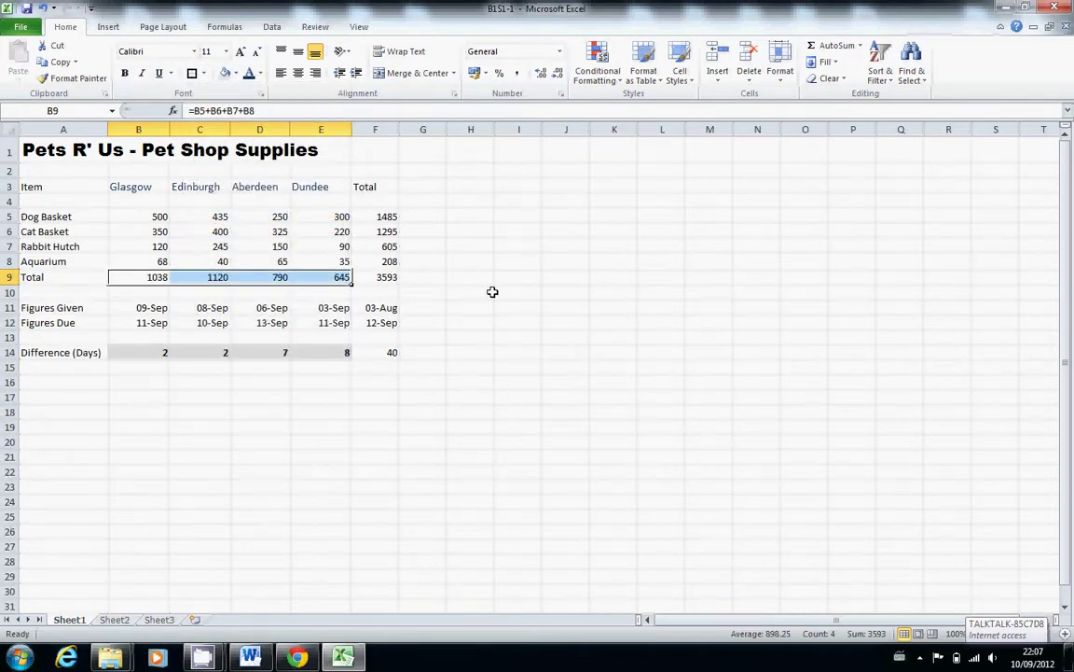
left_click(580, 306)
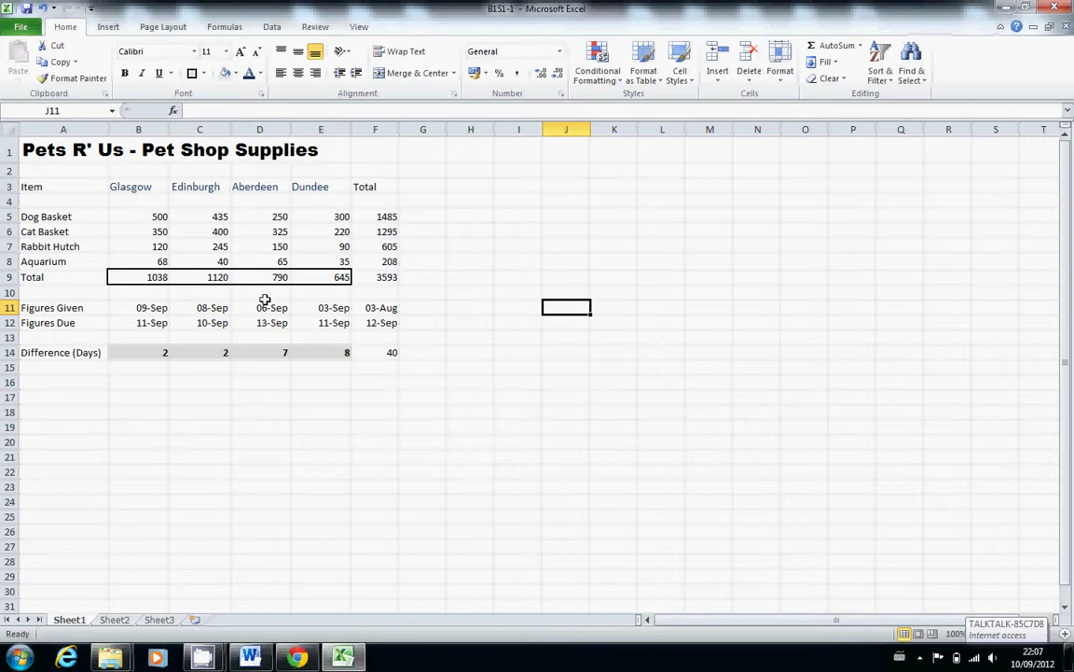
left_click(237, 74)
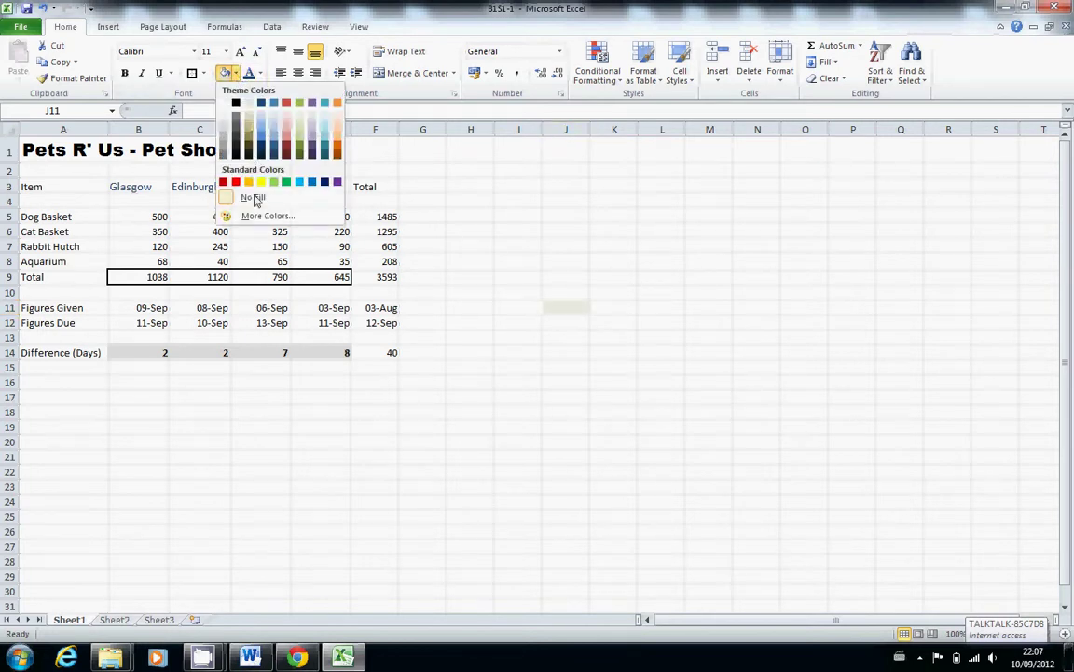
left_click(355, 122)
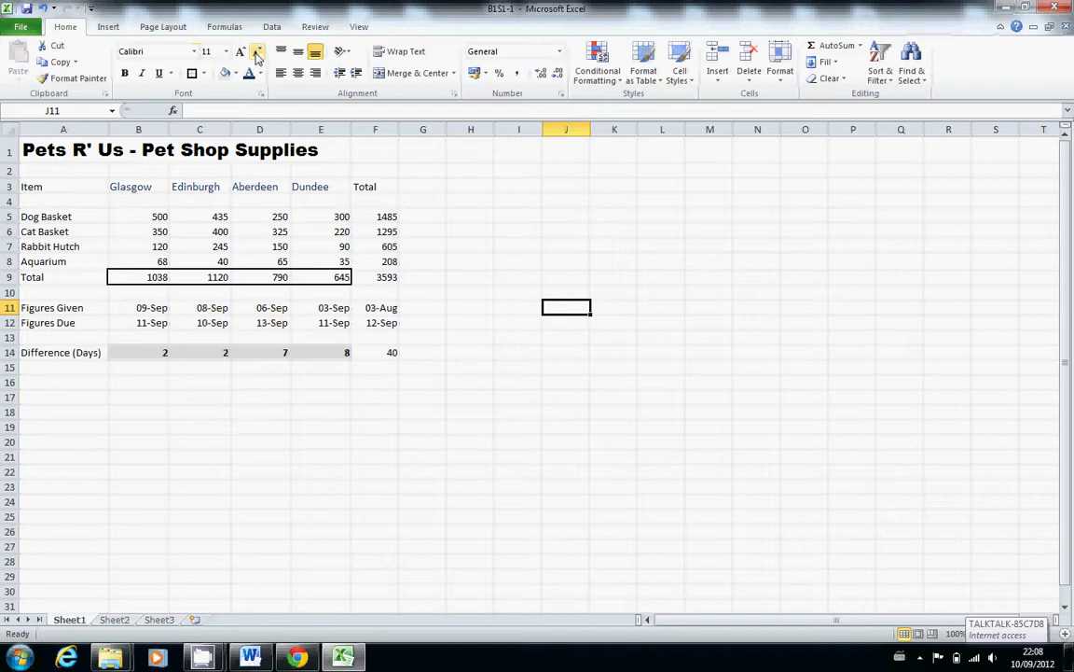
left_click(204, 73)
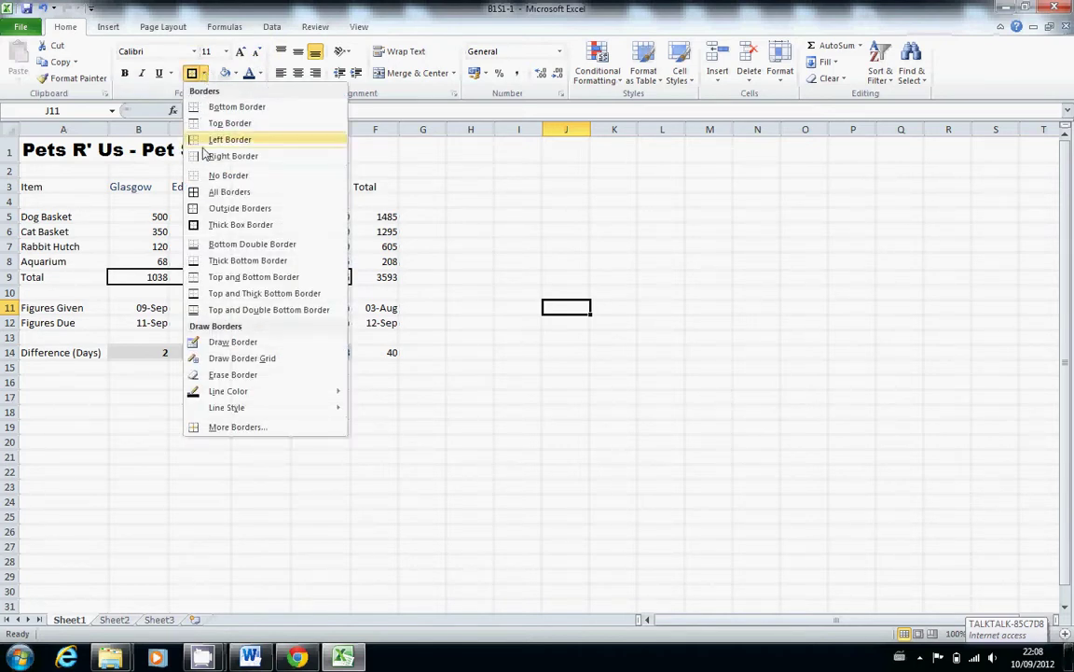